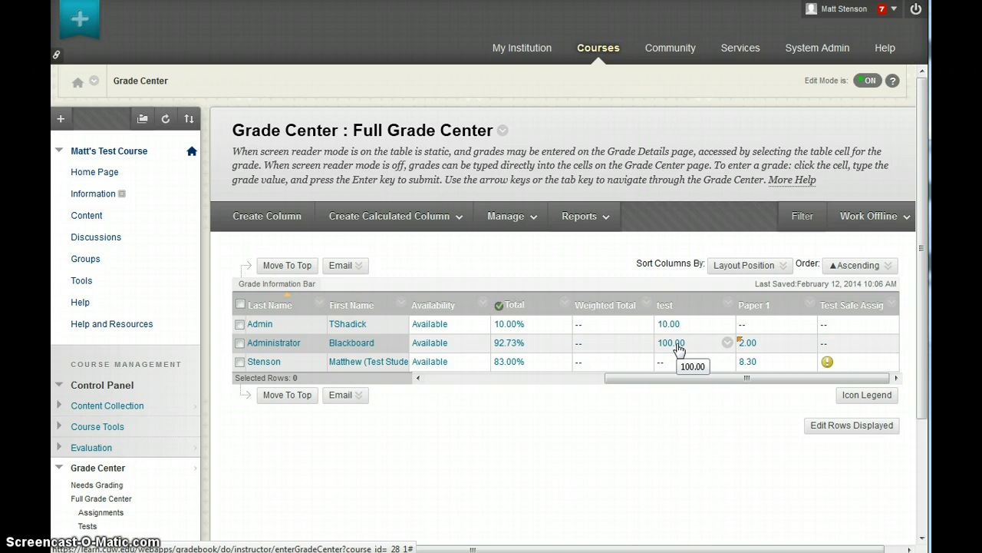
Step: Open Column Organization from the Manage menu and scroll to the Not in a Grading Period columns
click(675, 349)
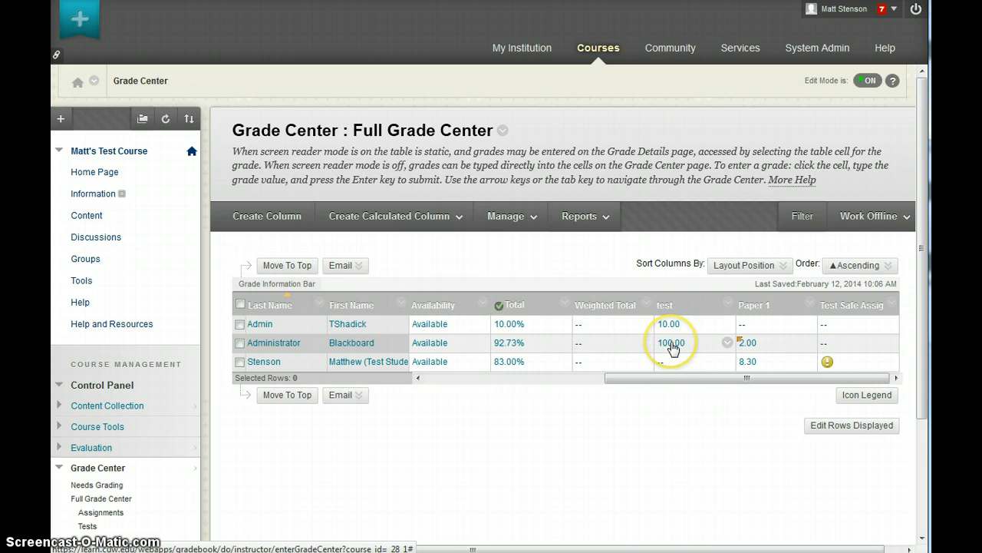
click(767, 350)
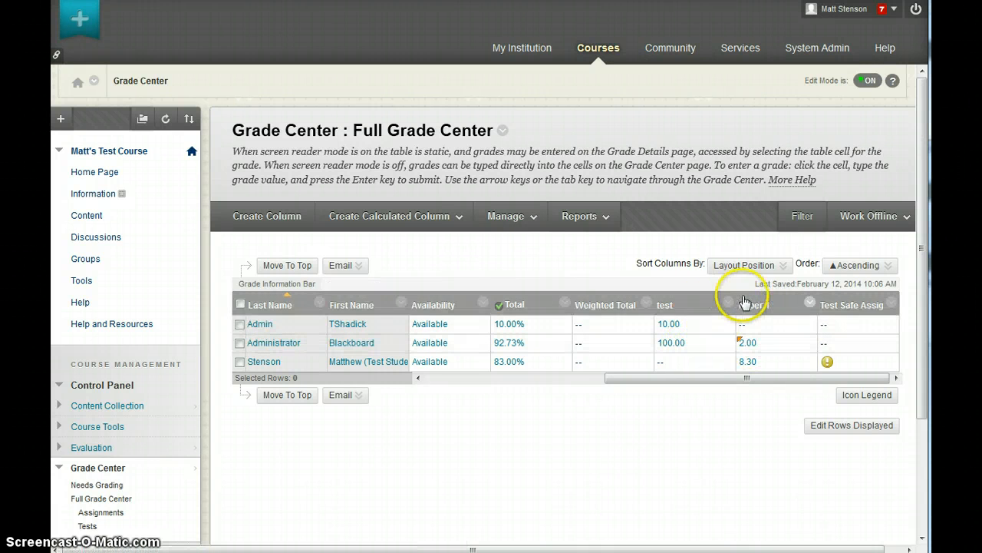
click(454, 218)
click(506, 215)
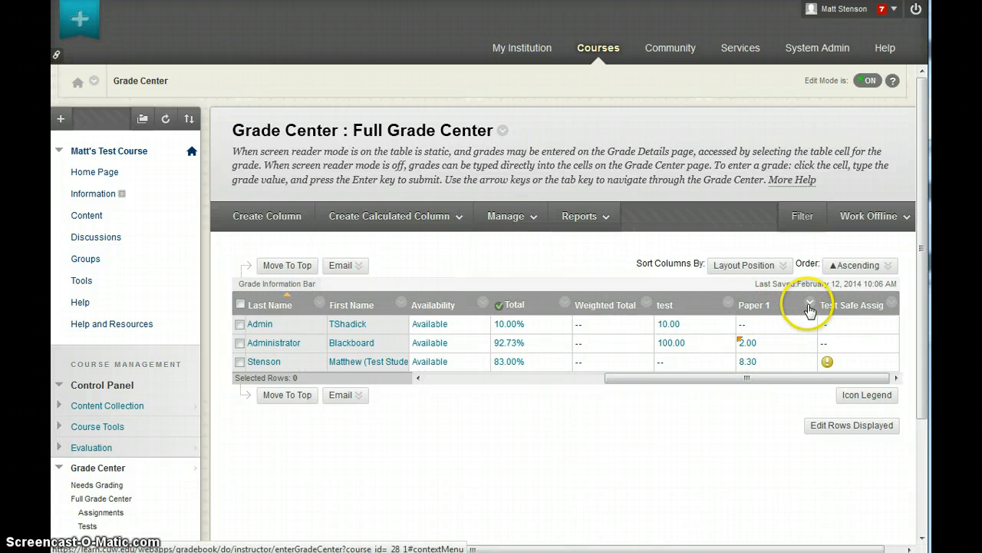
click(505, 217)
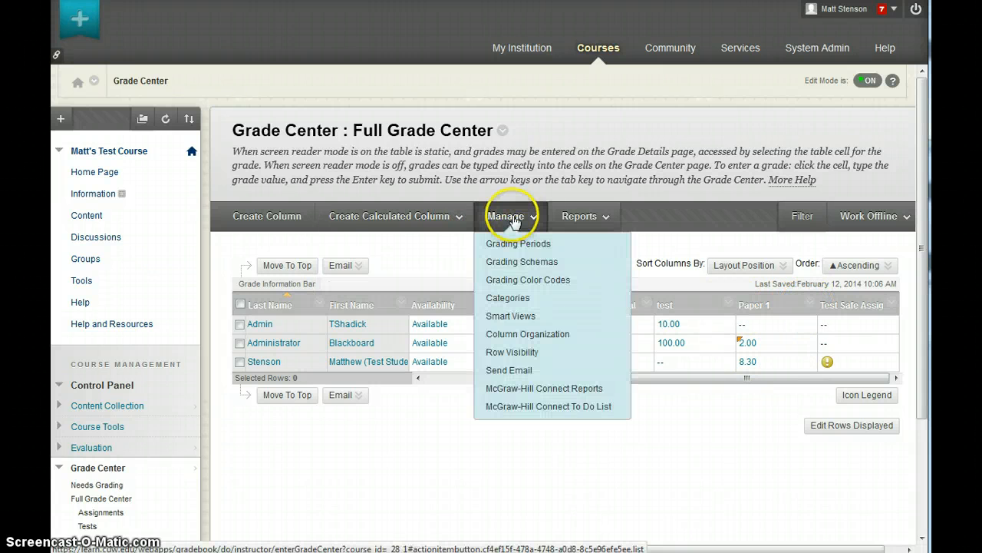
click(519, 339)
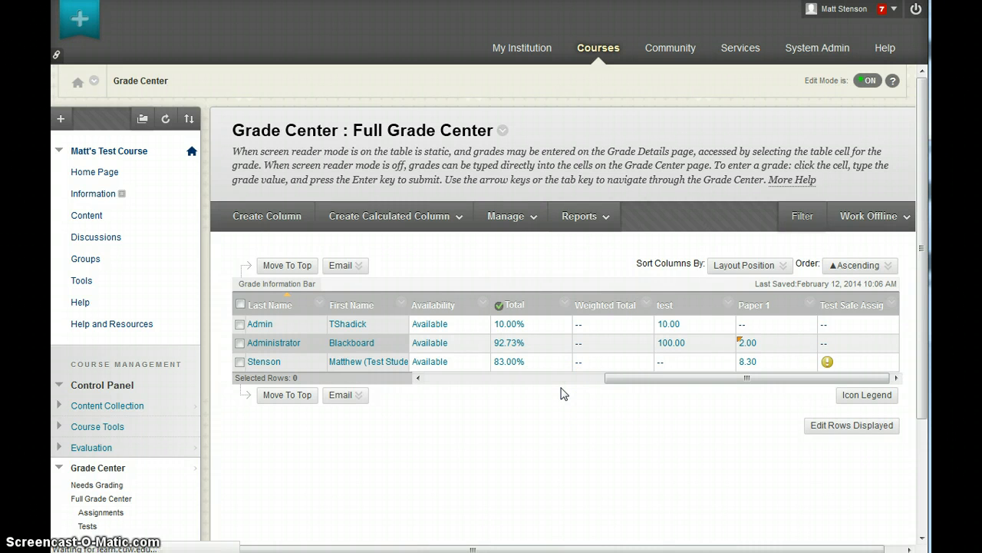
scroll(576, 381, down, 4)
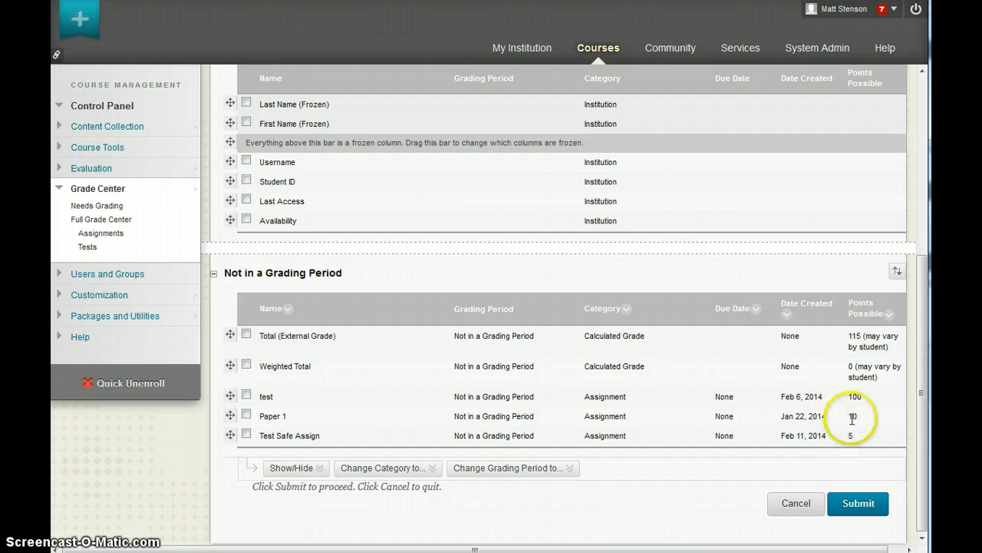
Step: Change the Test Safe Assign column's category to SafeAssignment and submit the organization
click(247, 436)
click(303, 468)
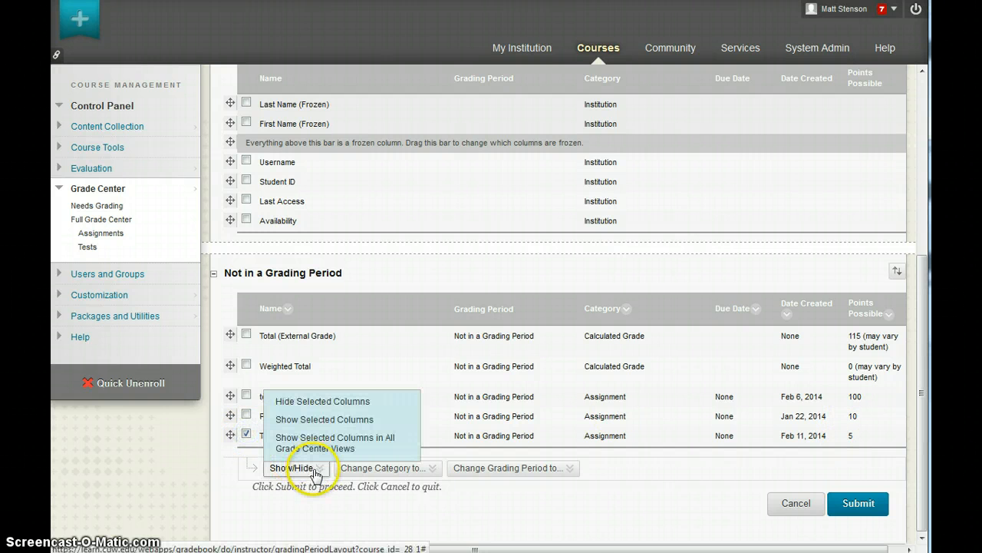
click(378, 469)
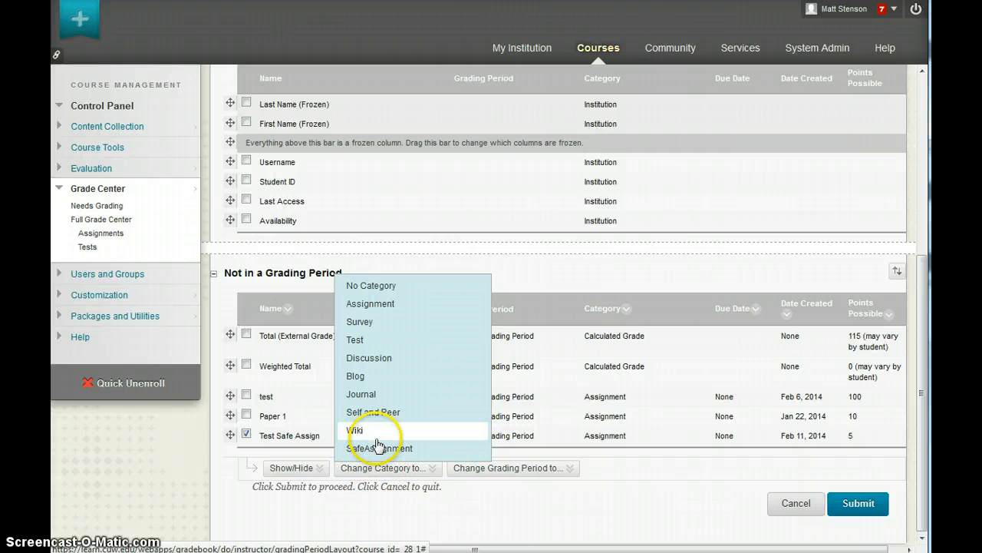
click(378, 449)
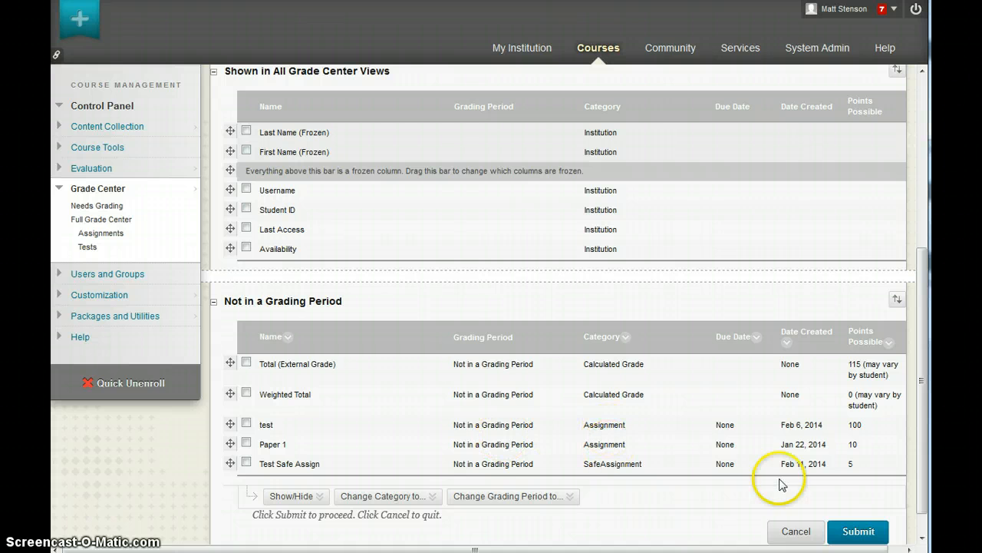
click(863, 535)
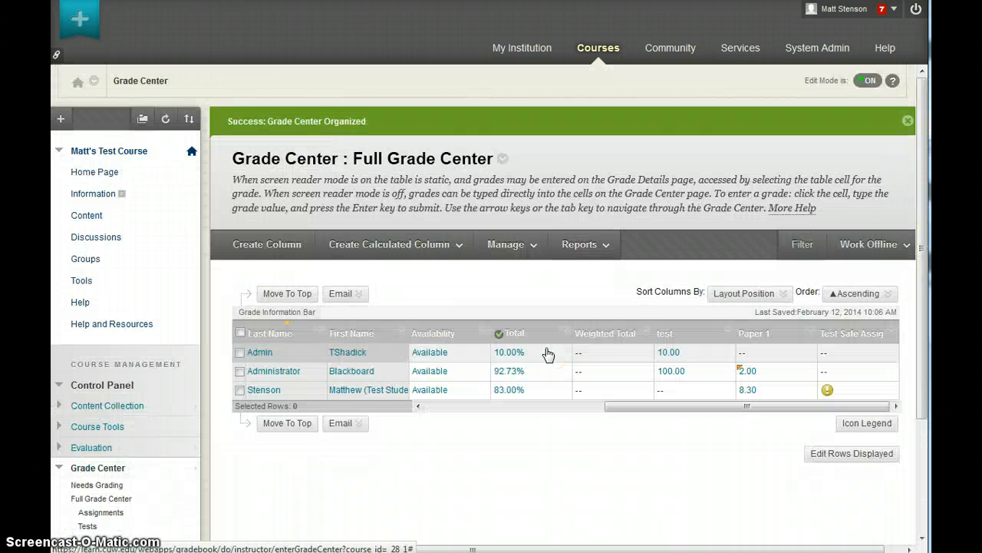
Step: Choose Average Column from the Create Calculated Column options
click(445, 246)
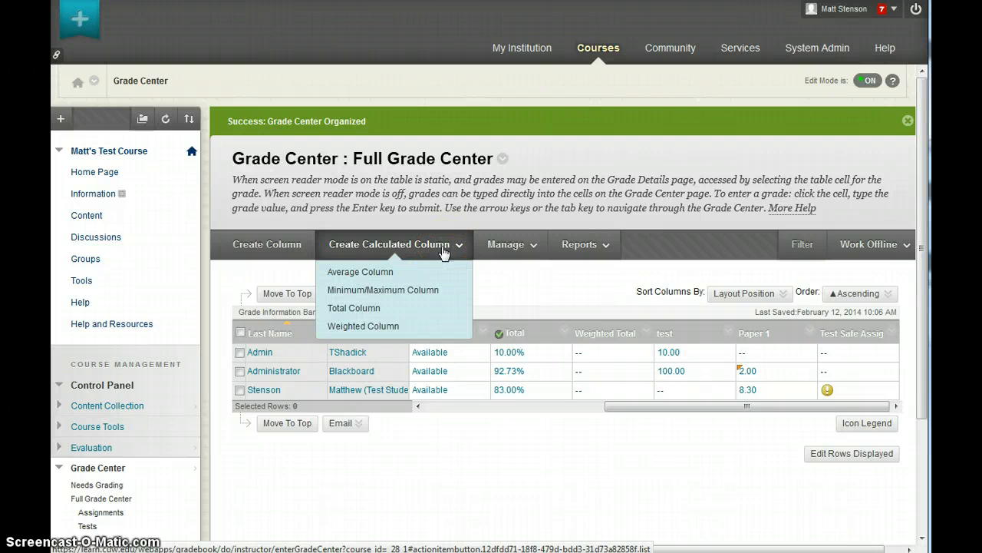
click(421, 274)
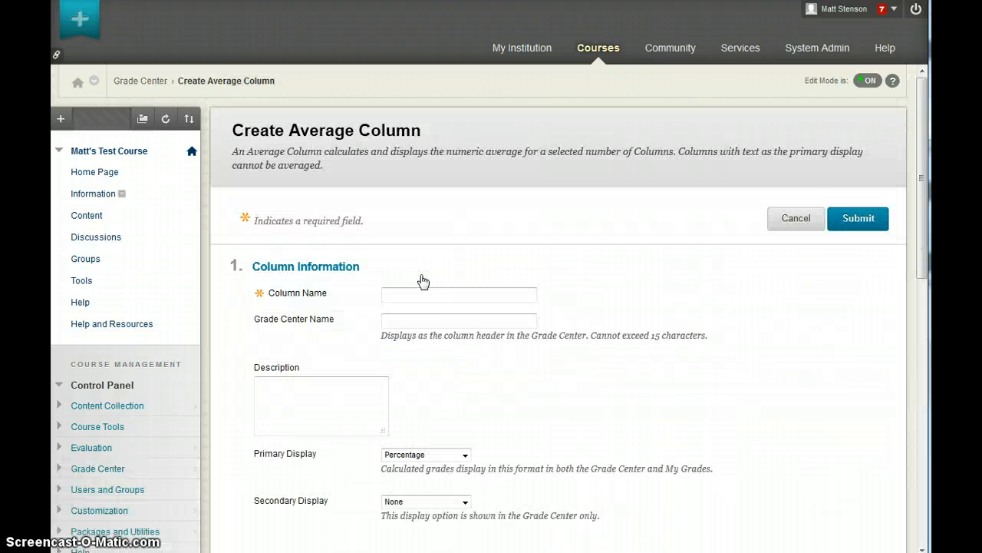
Step: Enter 'Average of Assignments' as the column name, then scroll down to Select Columns
click(431, 291)
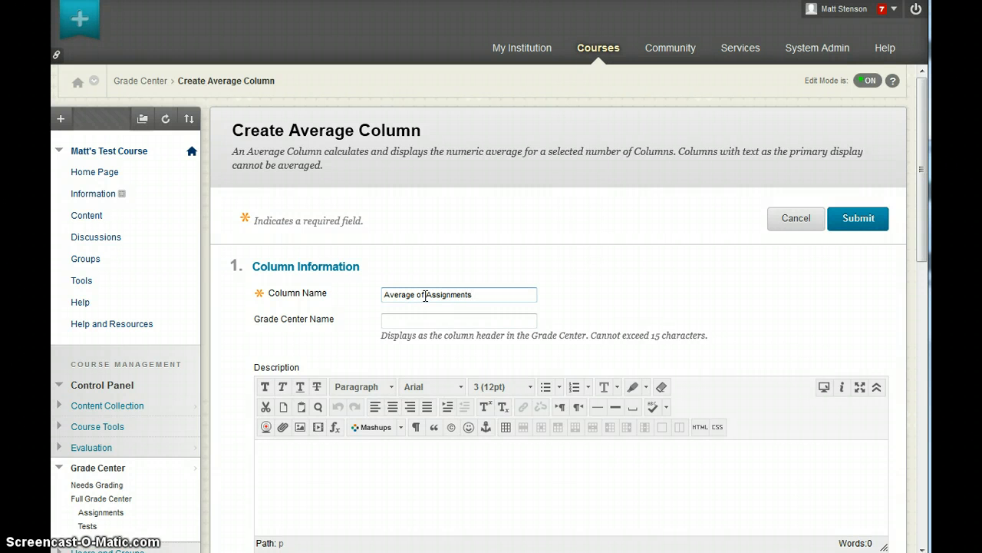
scroll(424, 331, down, 5)
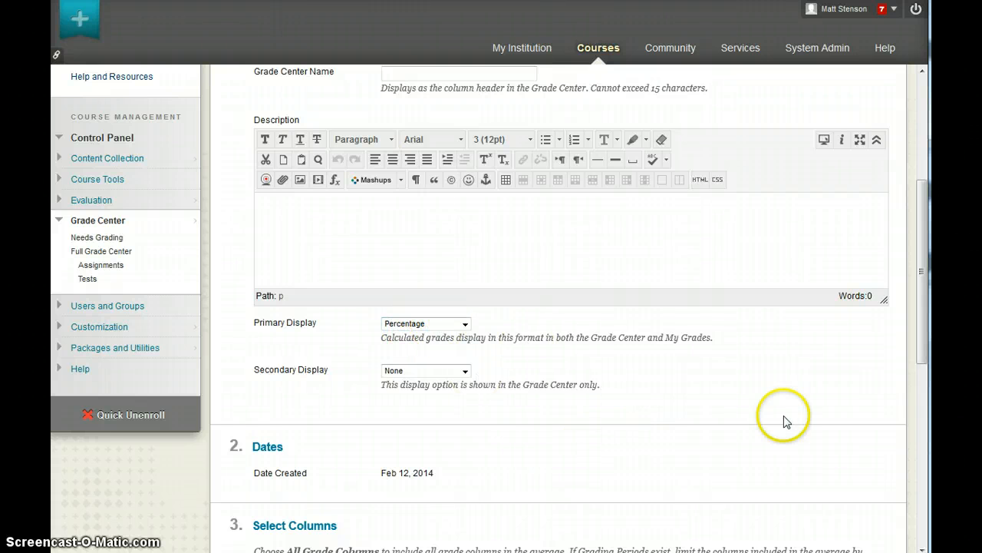
scroll(575, 395, down, 5)
scroll(541, 349, down, 3)
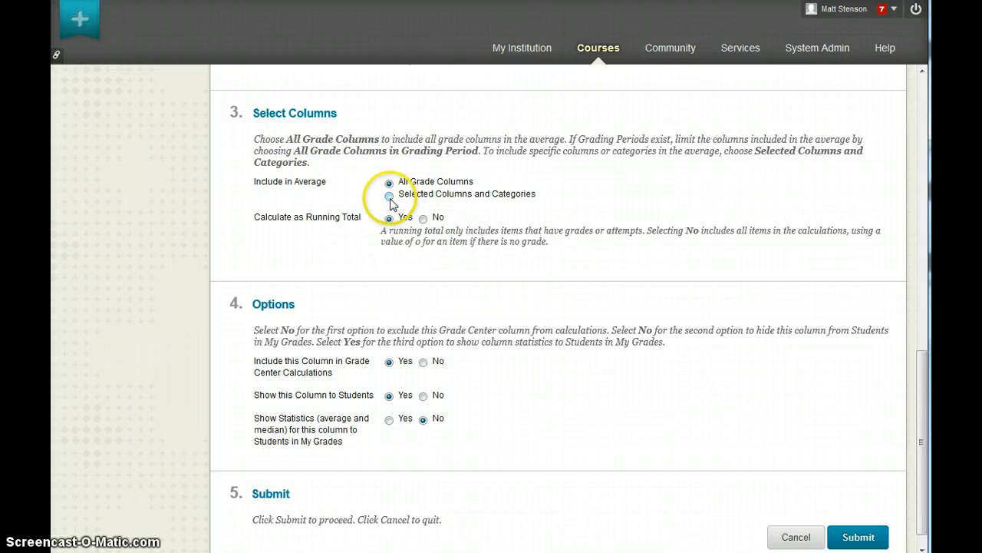
Step: Use Selected Columns and Categories, adding only the Assignment category to the average
click(390, 196)
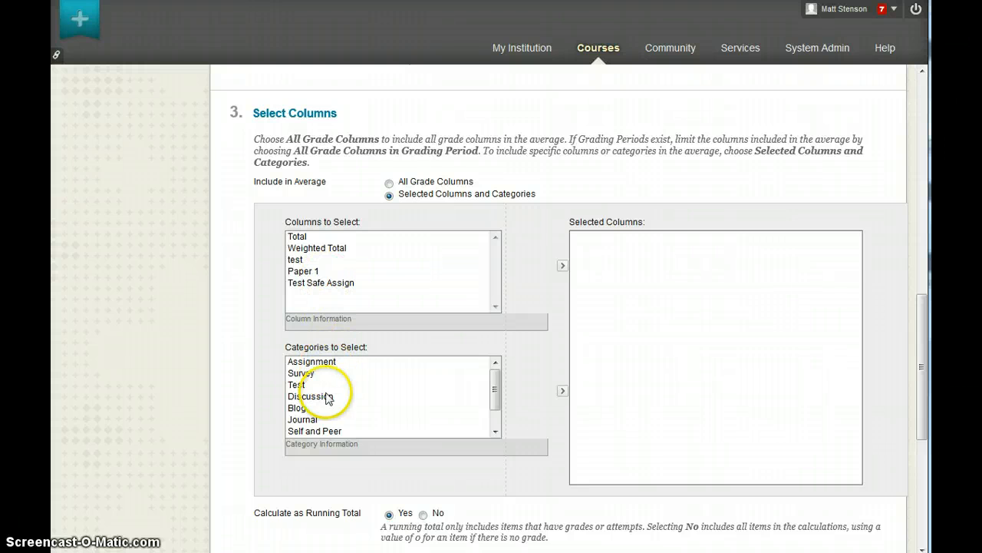
click(313, 364)
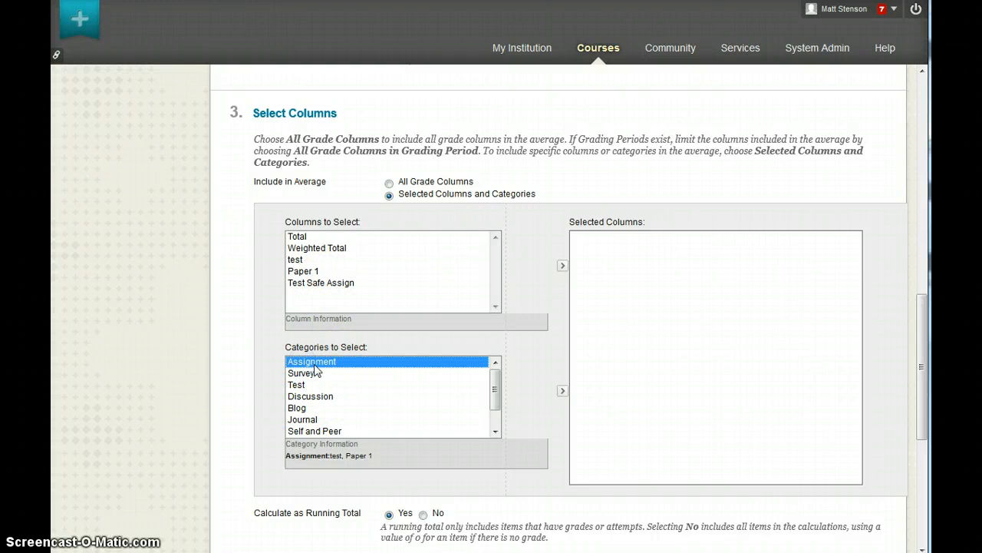
click(322, 364)
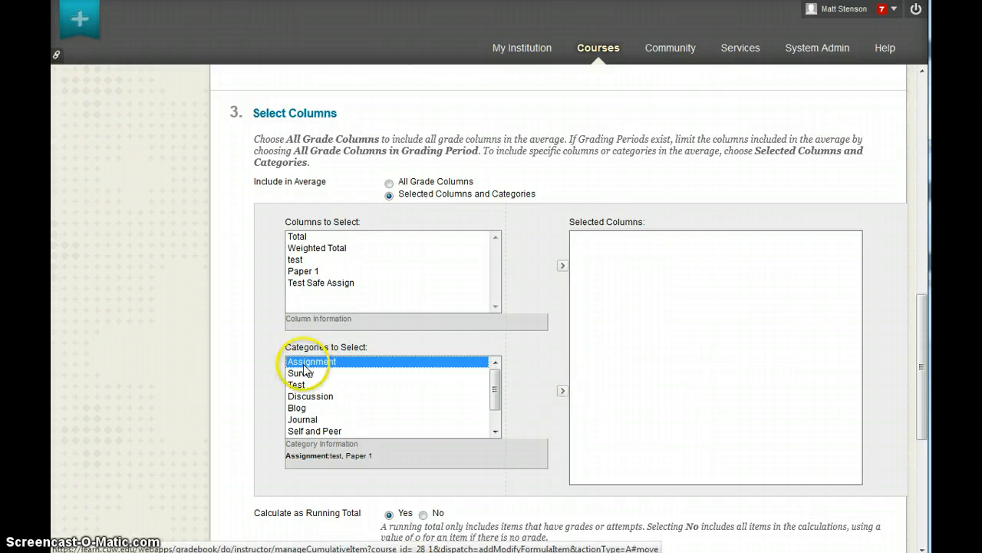
click(562, 392)
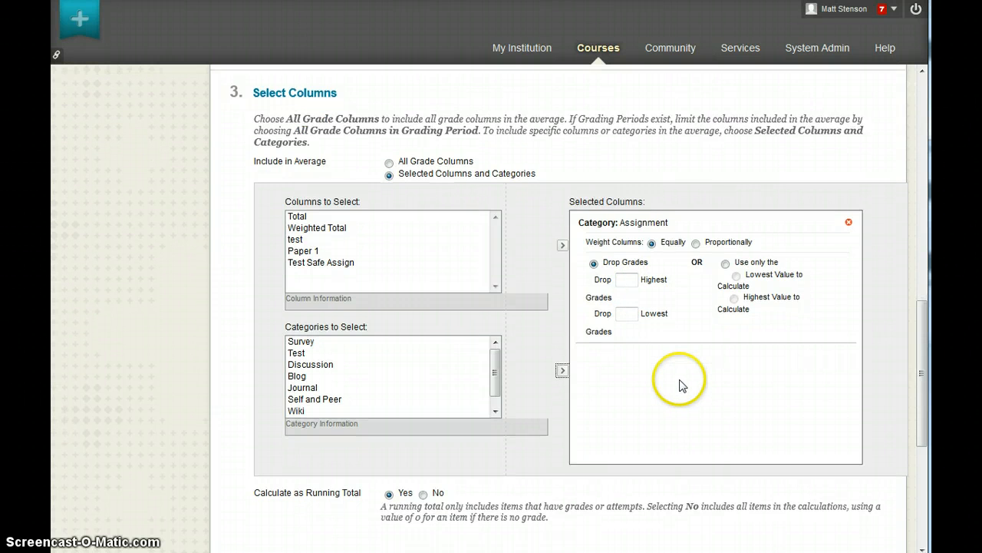
Step: Submit the Create Average Column form for 'Average of Assignments'
scroll(681, 387, down, 2)
scroll(678, 349, down, 1)
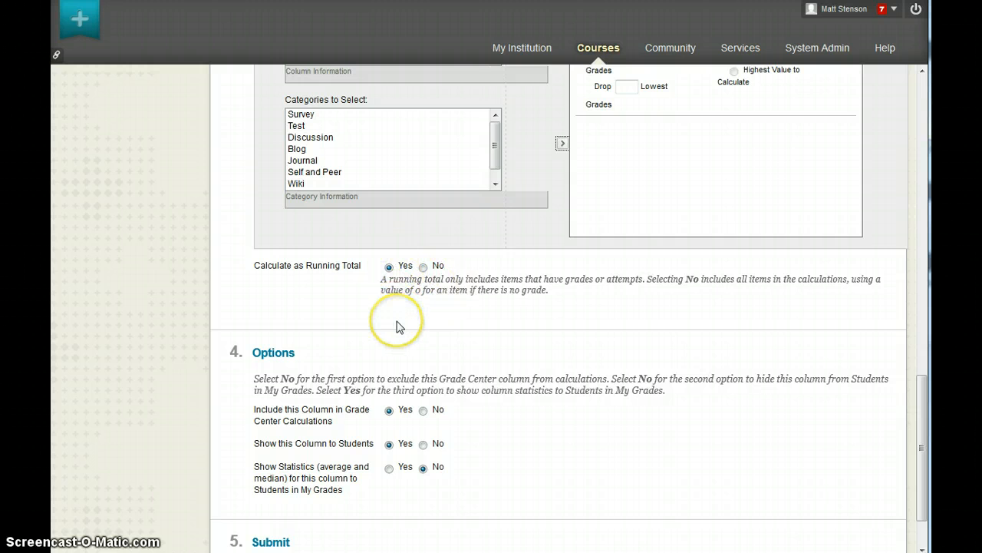
scroll(504, 491, down, 2)
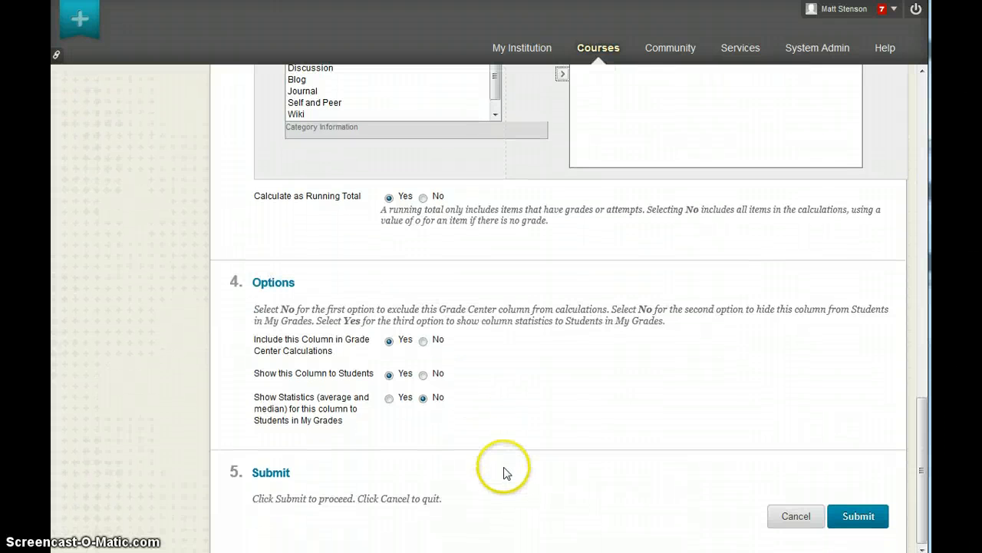
click(858, 525)
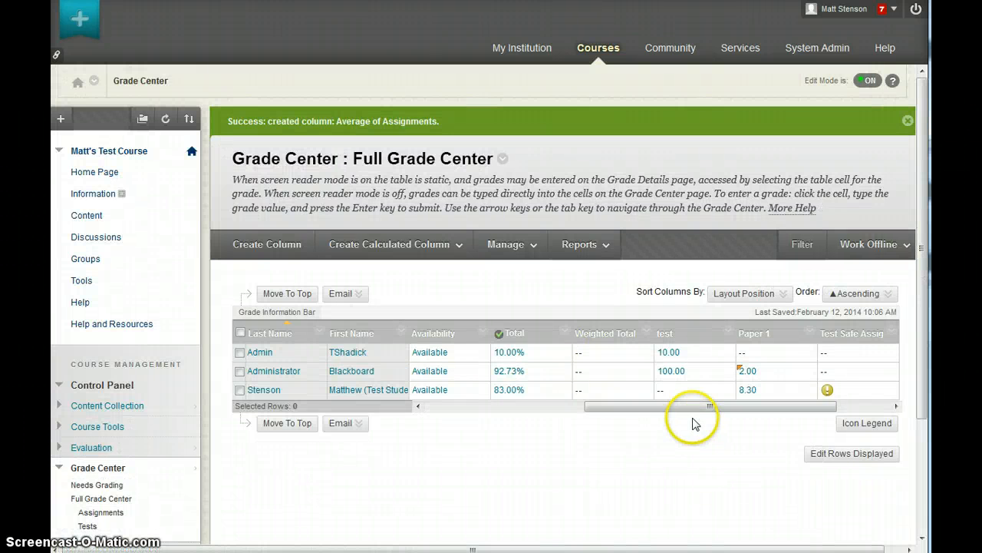
Step: Scroll the grade table right to show Average of Assignments values 10.00%, 60.00% and 83.00%
drag(658, 408, 695, 413)
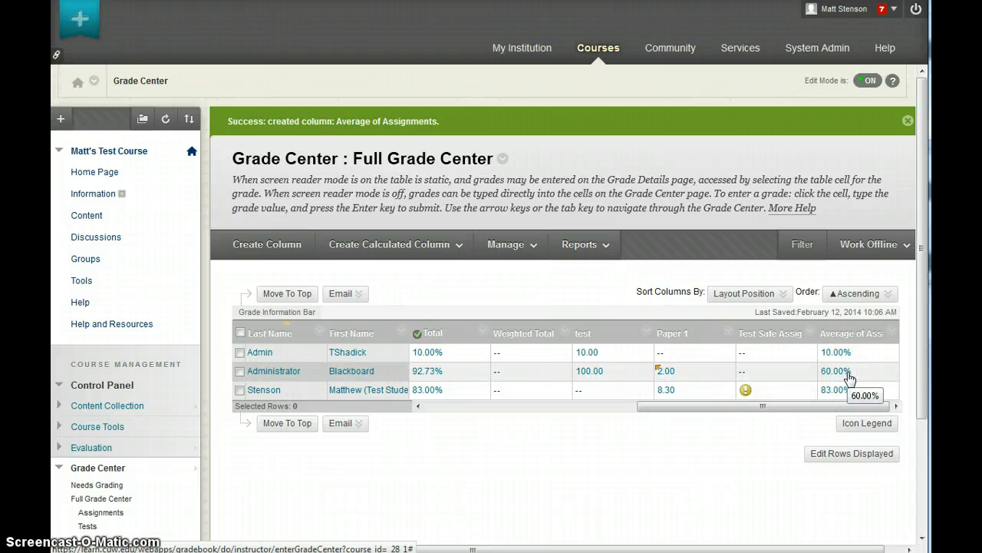
click(807, 373)
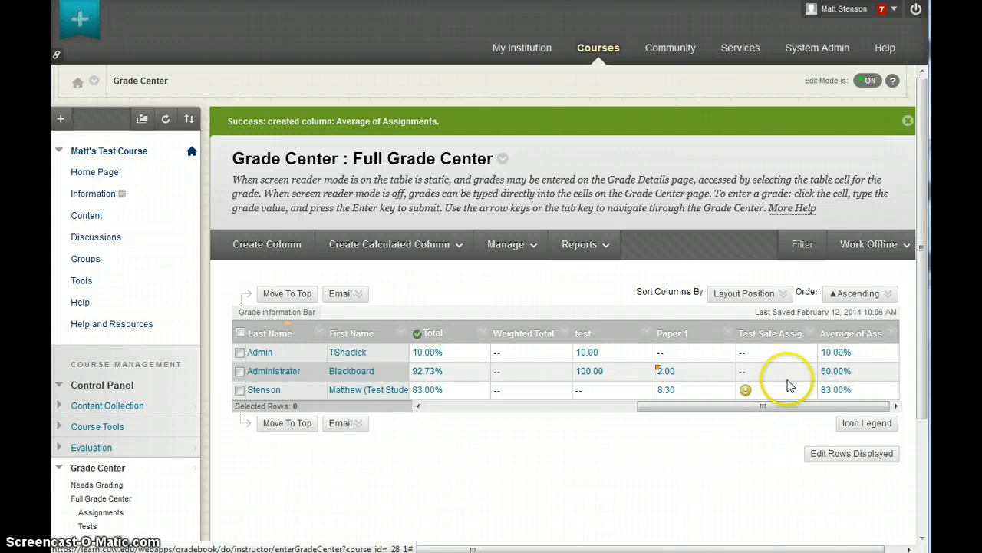
click(685, 376)
click(853, 377)
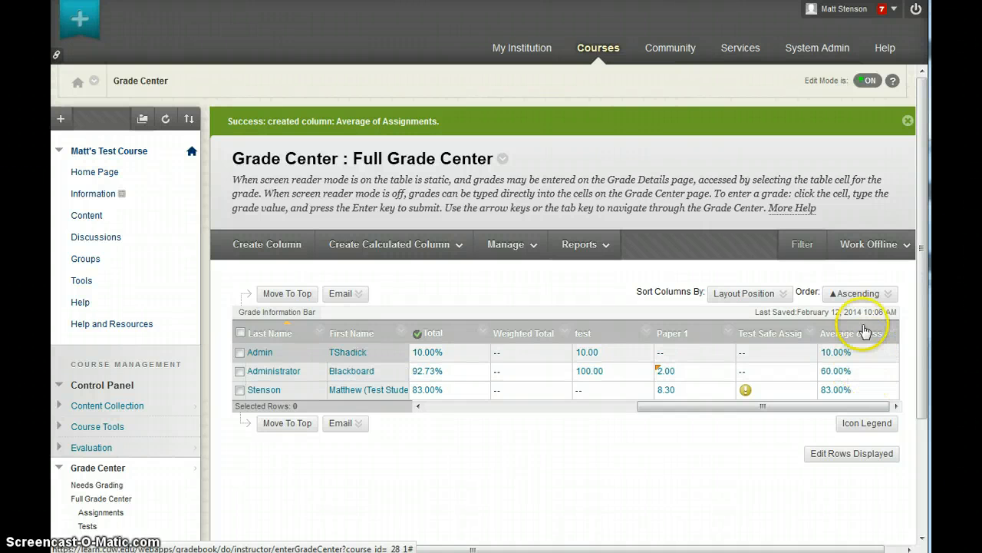